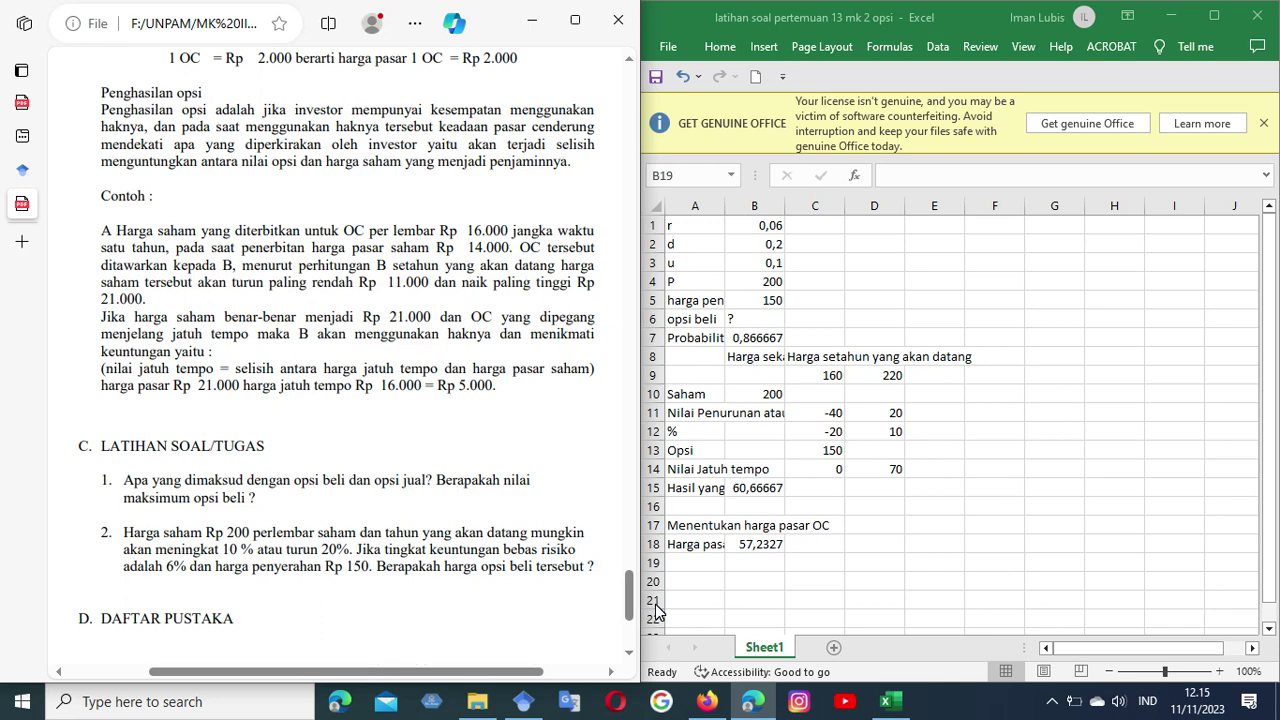
# Step: Go back through the PDF module to the risk neutral method under "Harga pasar Opsi"
pyautogui.press('pageup')
pyautogui.press('pageup')
pyautogui.press('pageup')
pyautogui.press('pageup')
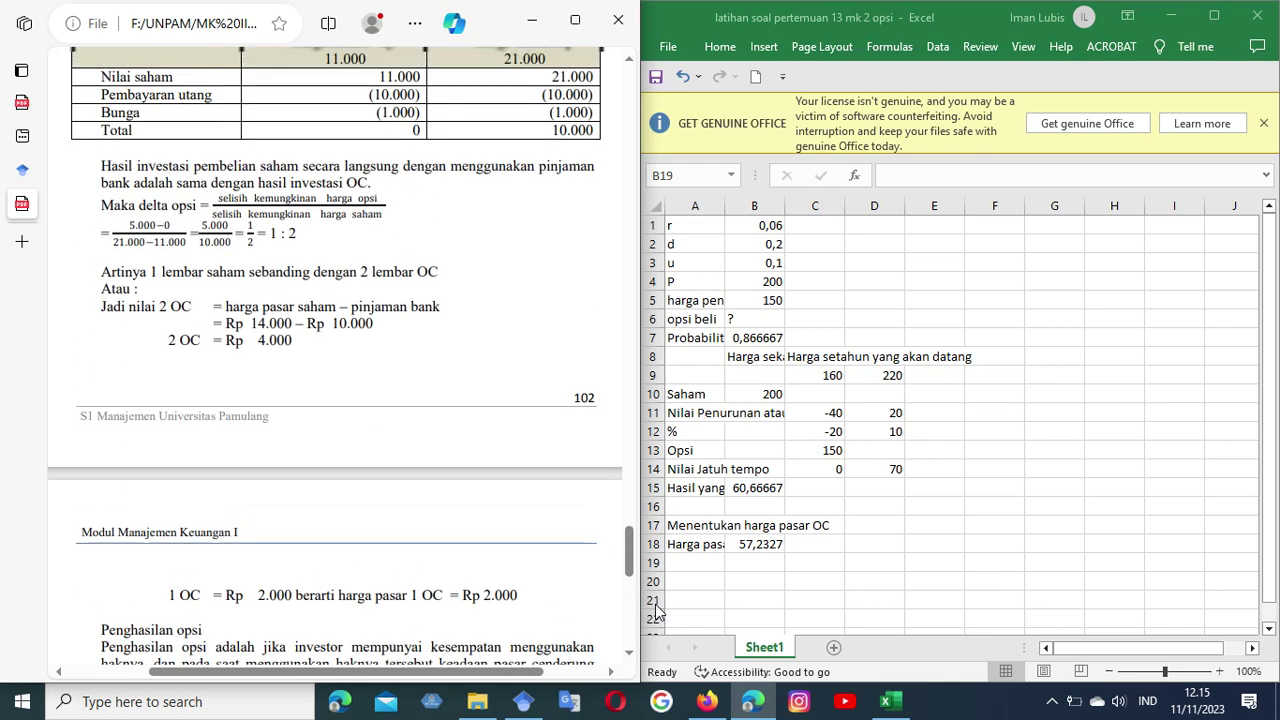
pyautogui.press('pageup')
pyautogui.press('pageup')
pyautogui.press('pageup')
pyautogui.press('pageup')
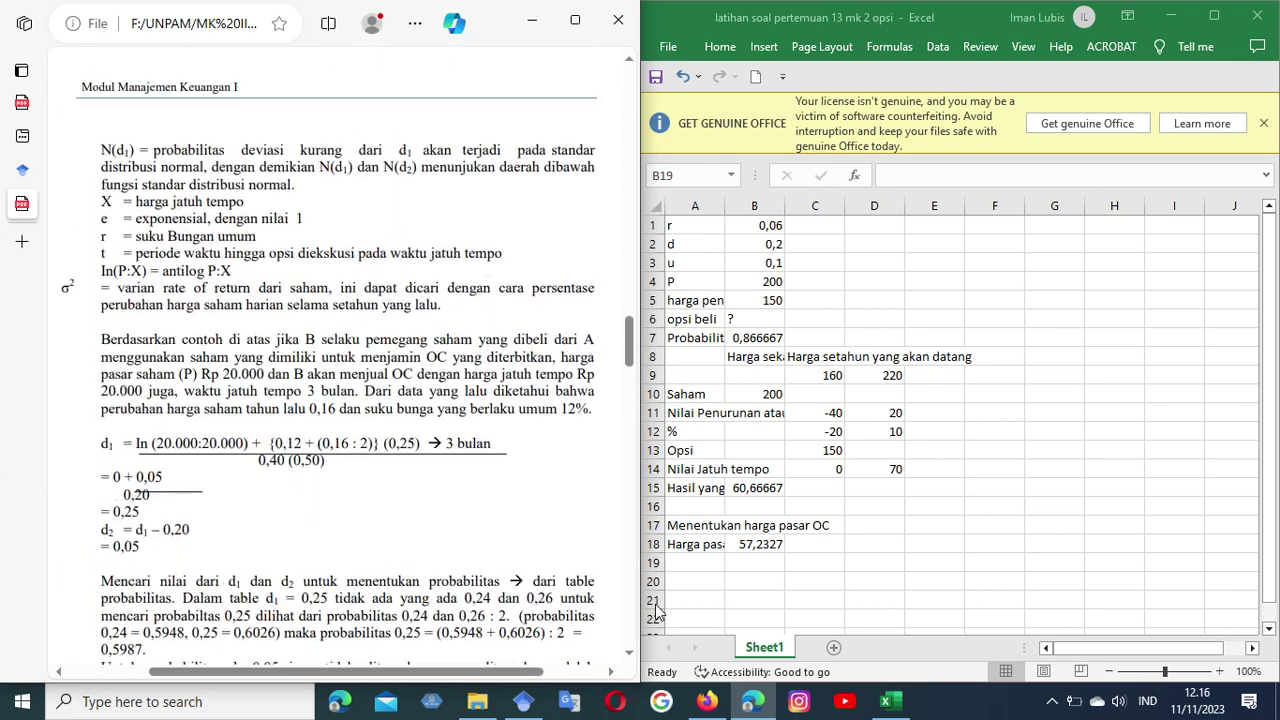
pyautogui.press('pageup')
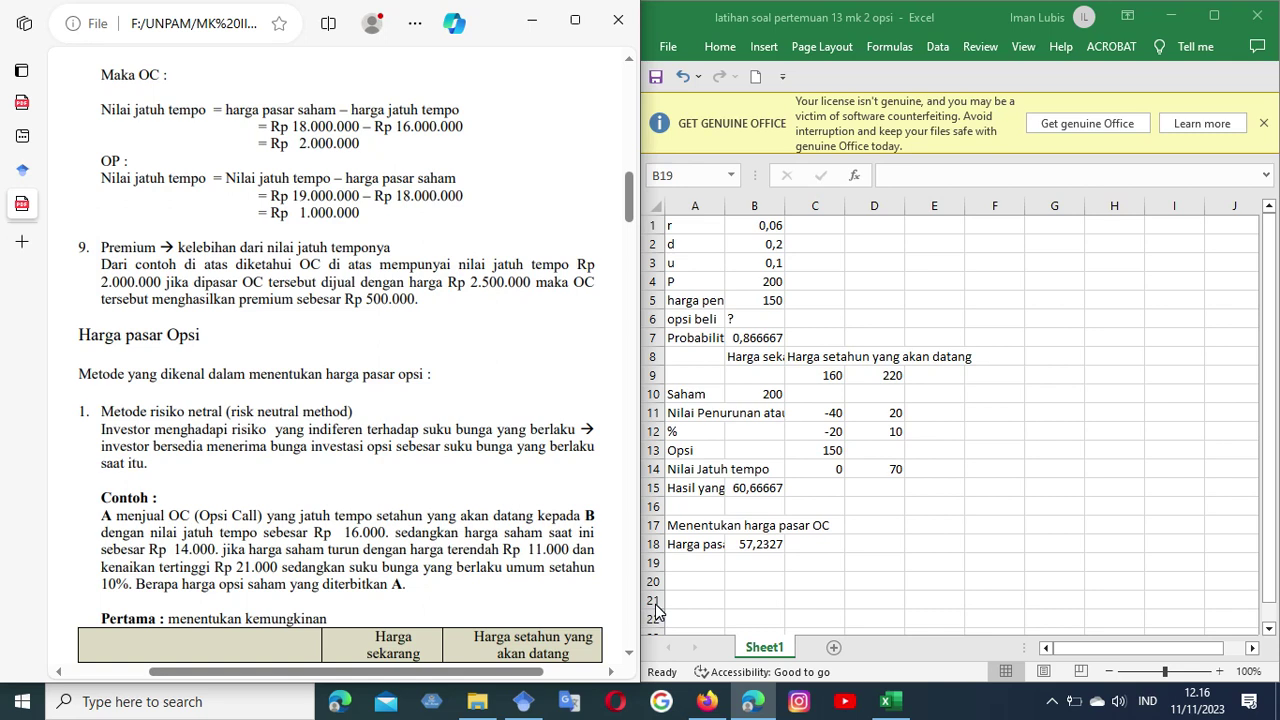
# Step: Read the risk neutral method example, including its table of current and one-year-ahead share prices
pyautogui.press('Down')
pyautogui.press('Down')
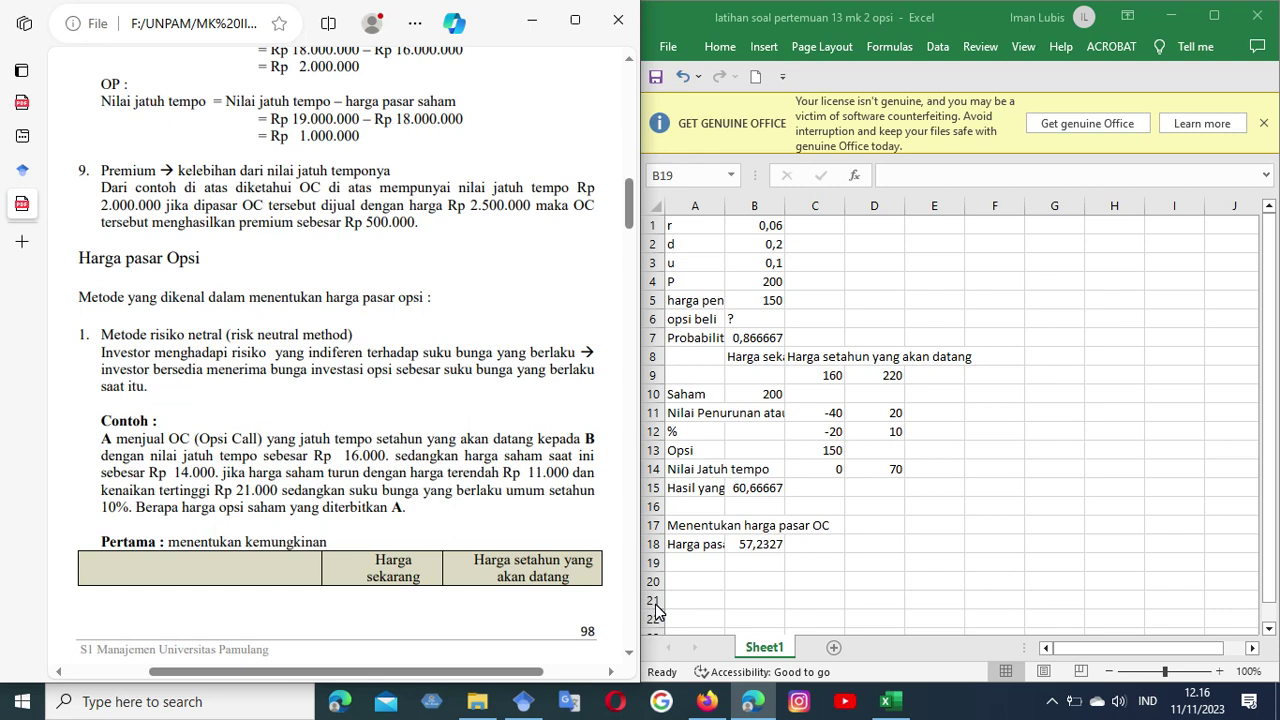
pyautogui.press('Down')
pyautogui.press('Down')
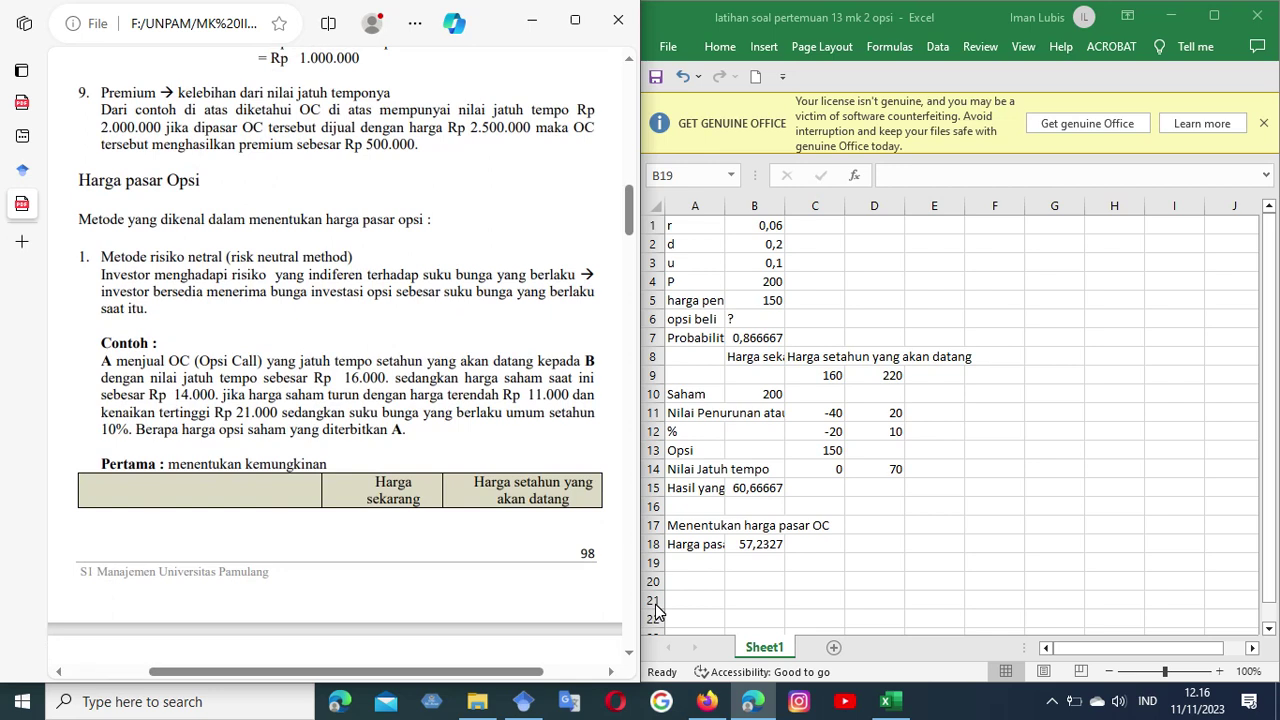
pyautogui.press('Down')
pyautogui.press('Down')
pyautogui.press('Down')
pyautogui.press('Down')
pyautogui.press('Down')
pyautogui.press('Down')
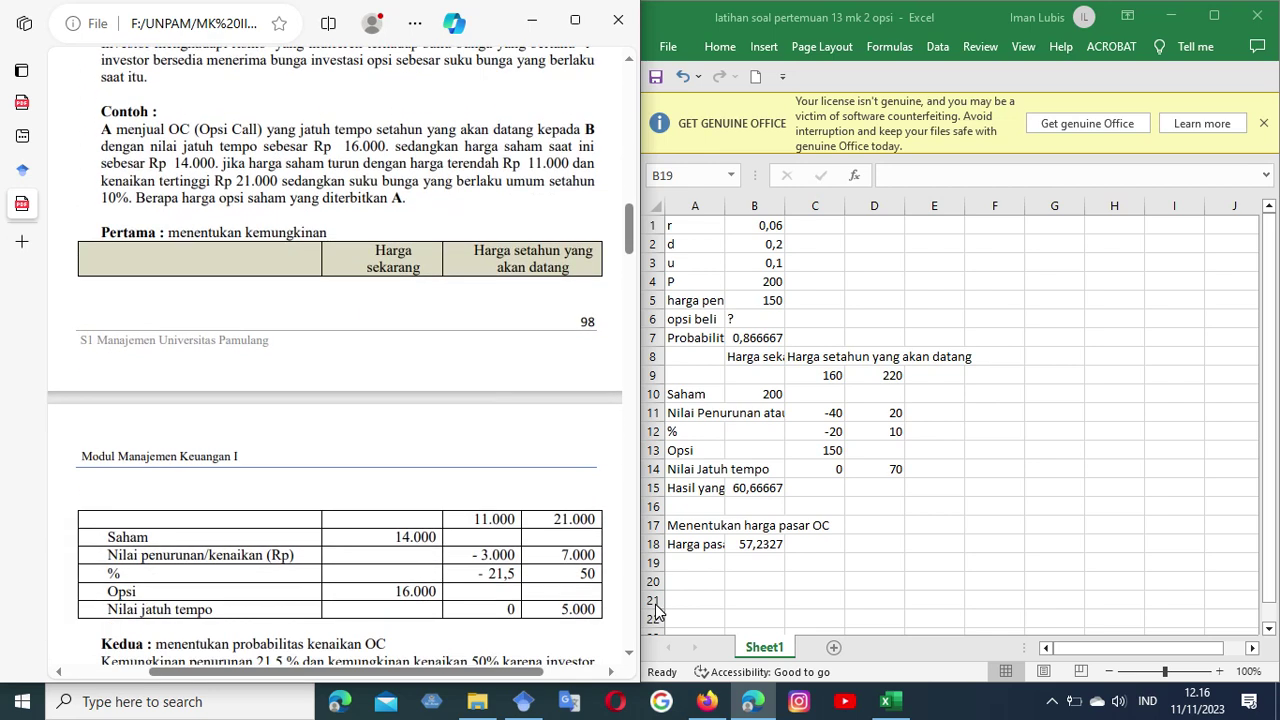
pyautogui.press('Up')
pyautogui.press('Up')
pyautogui.press('Down')
pyautogui.press('Down')
pyautogui.press('Up')
pyautogui.press('Up')
pyautogui.press('Down')
pyautogui.press('Down')
pyautogui.press('Down')
pyautogui.press('Down')
pyautogui.press('Down')
pyautogui.press('Down')
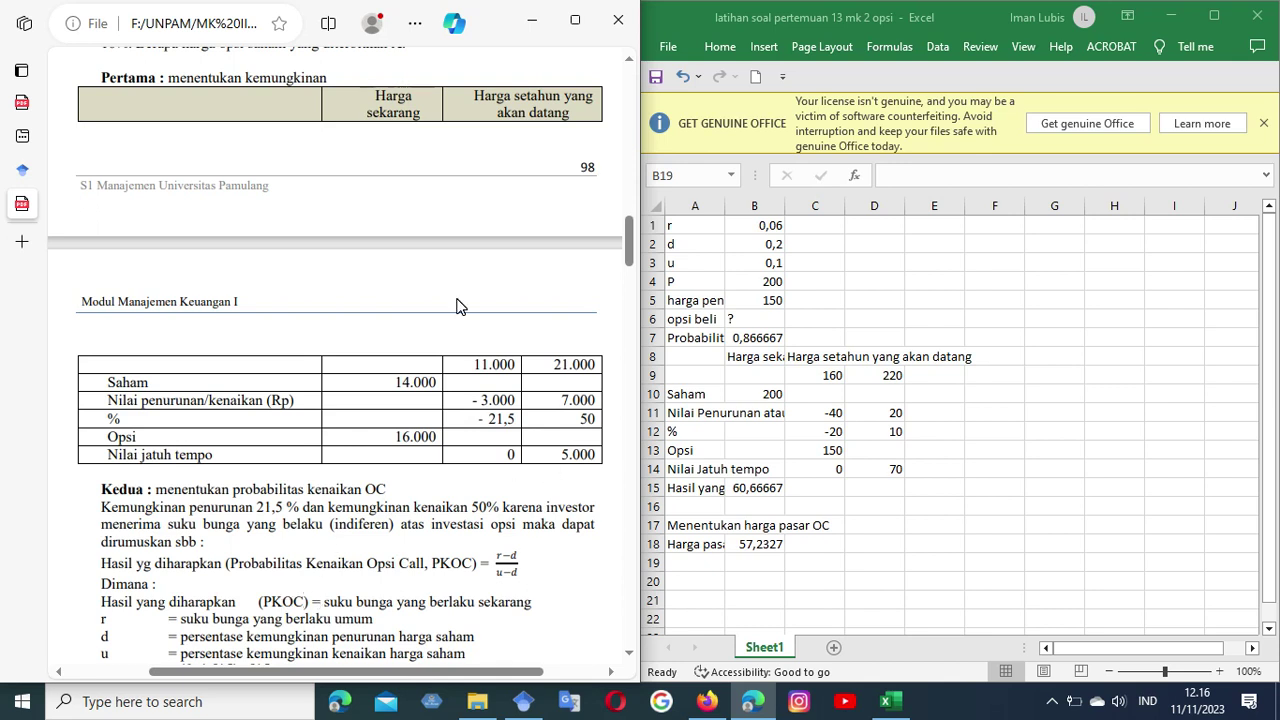
# Step: Compare the module's PKOC and expected-result explanation with the worksheet formulas in B15, B7, C9 and D9
pyautogui.click(705, 340)
pyautogui.click(705, 340)
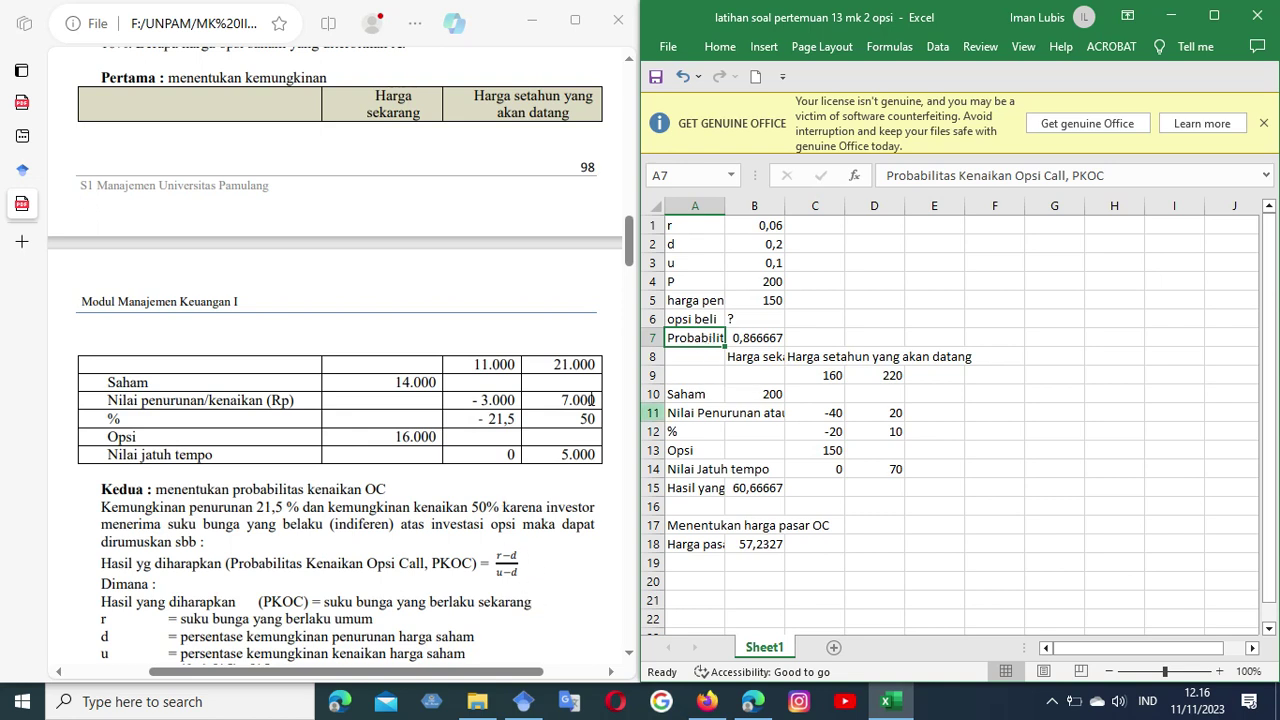
pyautogui.click(696, 487)
pyautogui.click(742, 484)
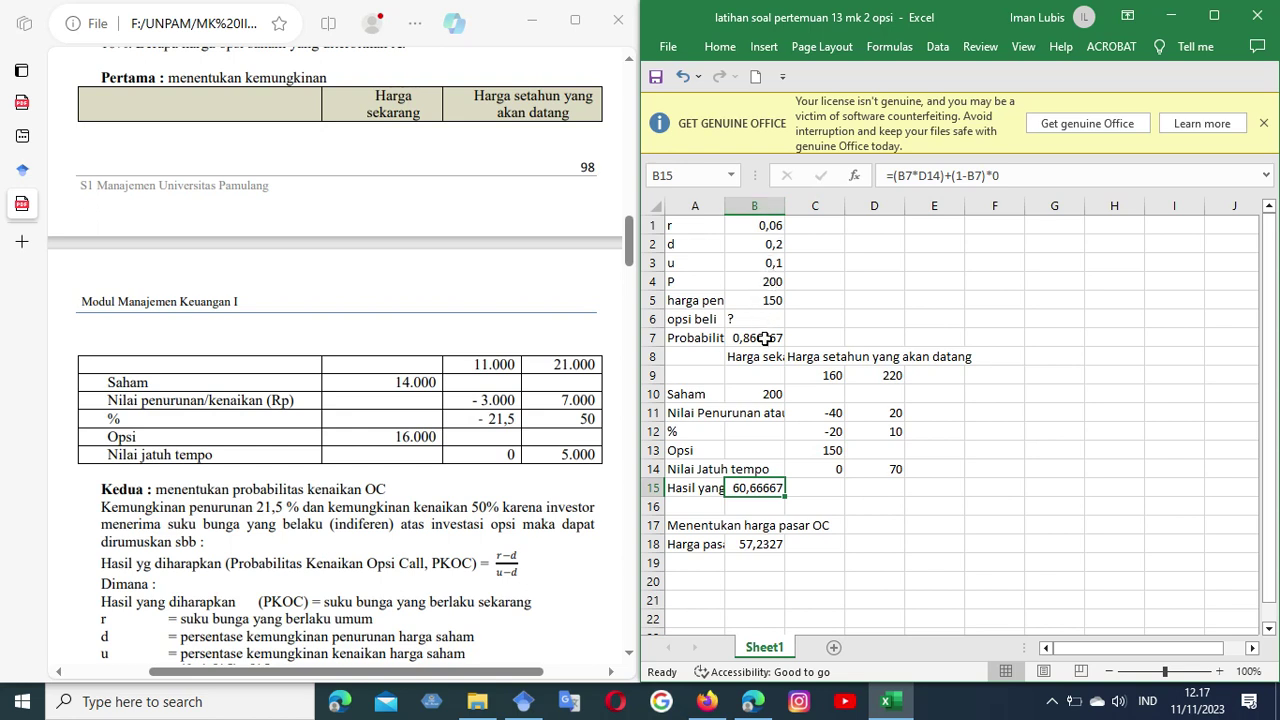
pyautogui.click(630, 262)
pyautogui.scroll(-3, 630, 259)
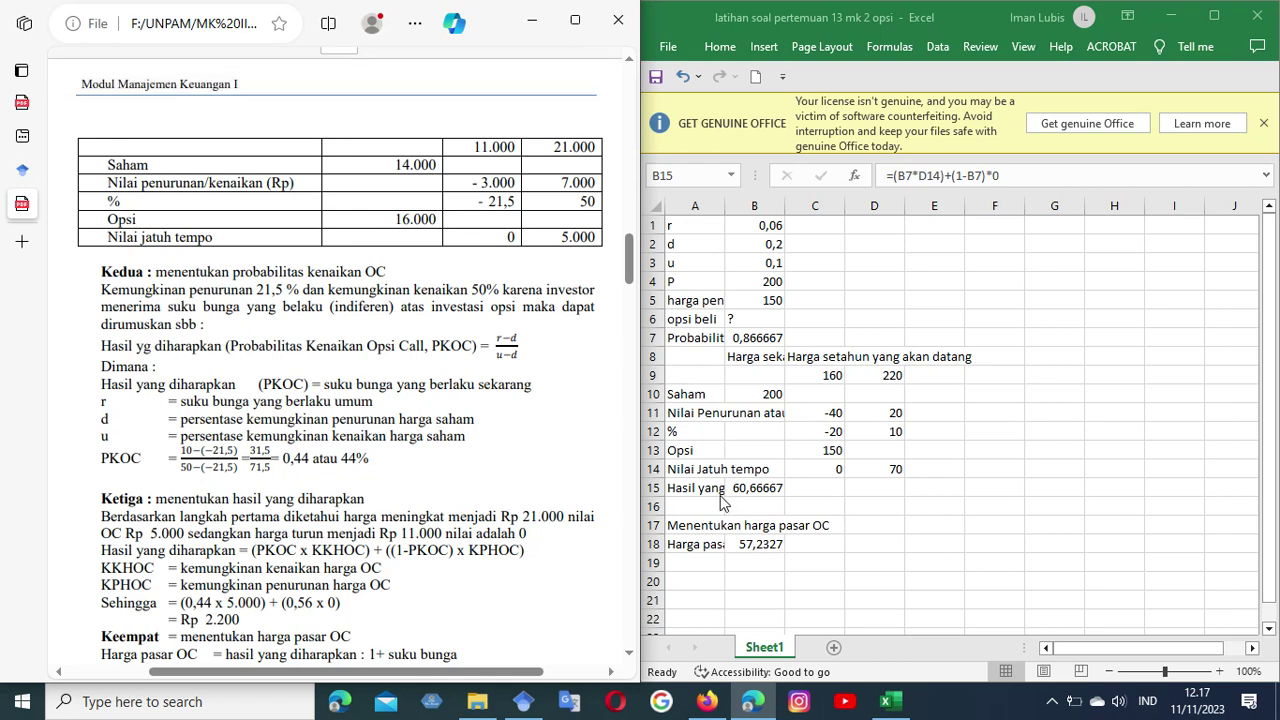
pyautogui.click(756, 342)
pyautogui.click(755, 340)
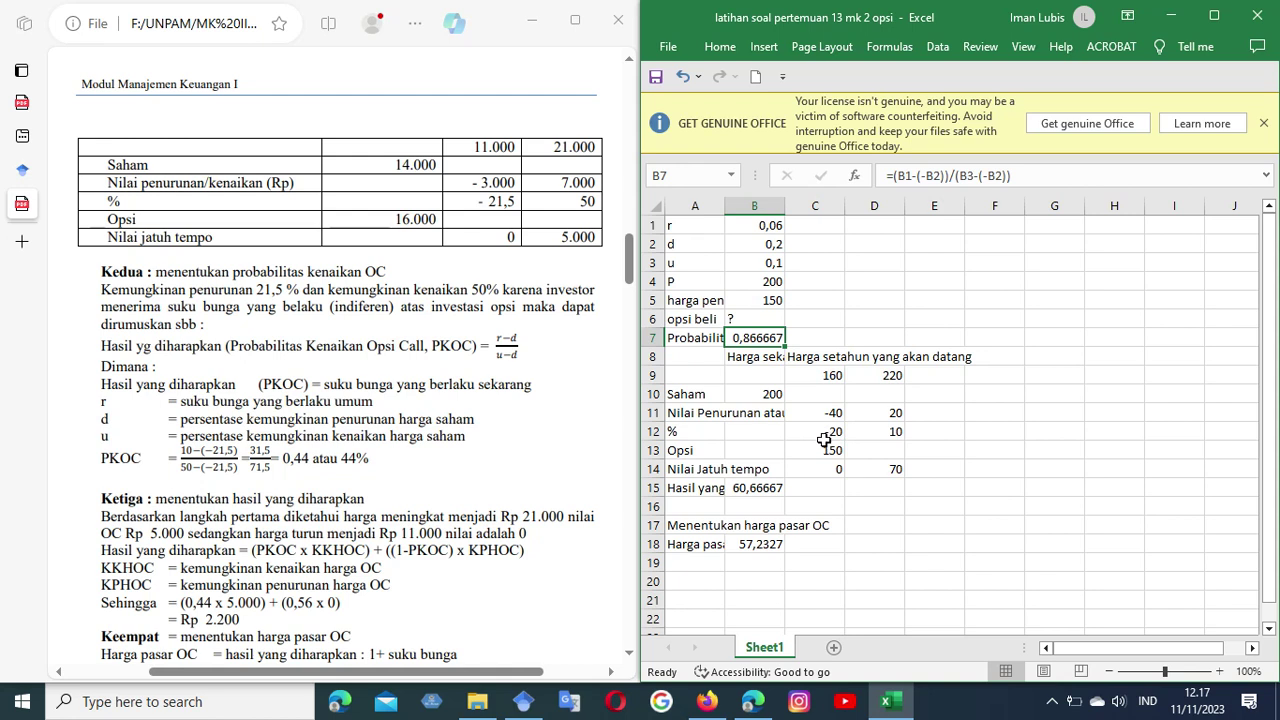
pyautogui.click(820, 372)
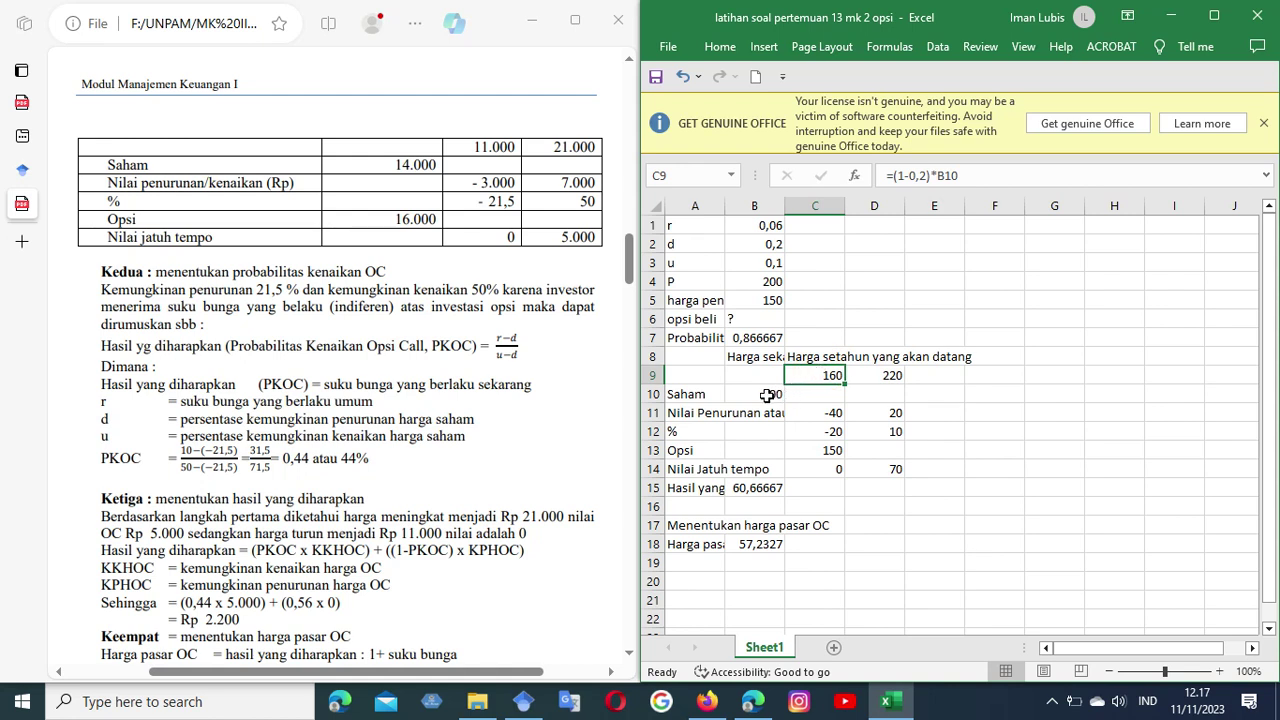
pyautogui.click(860, 380)
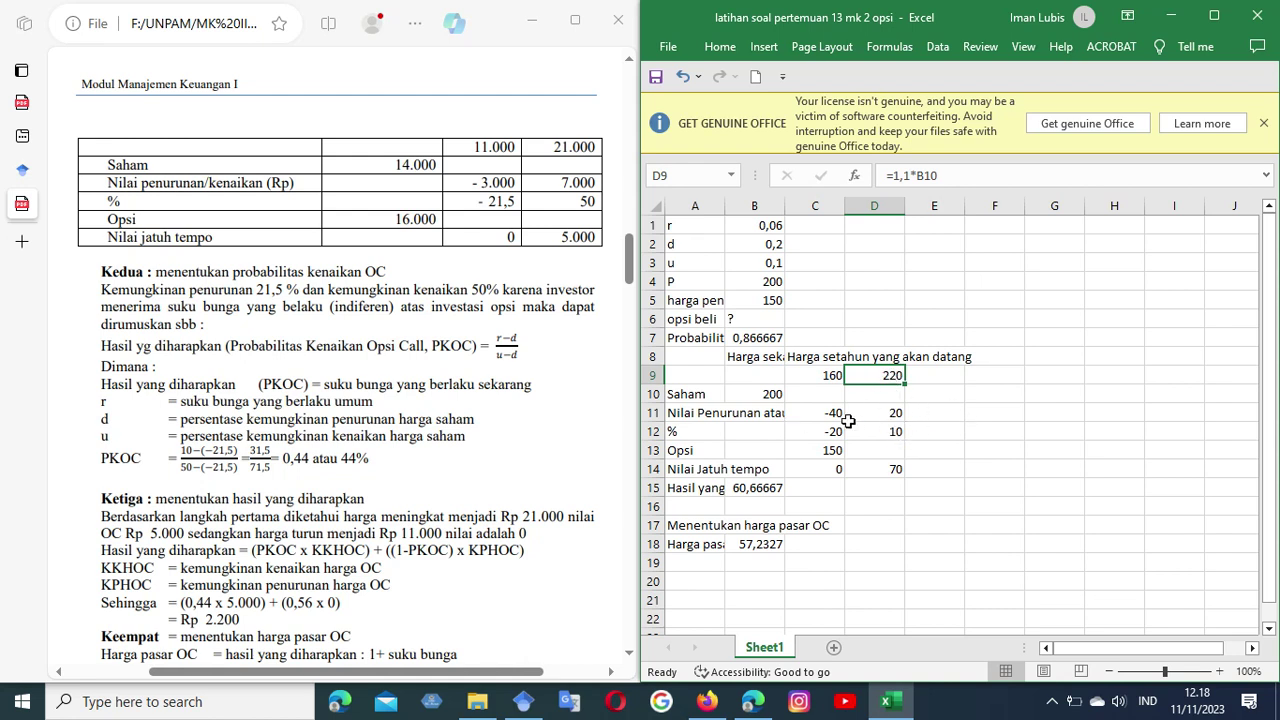
# Step: Rename the "Opsi" label in A13 to "X Price"
pyautogui.click(689, 451)
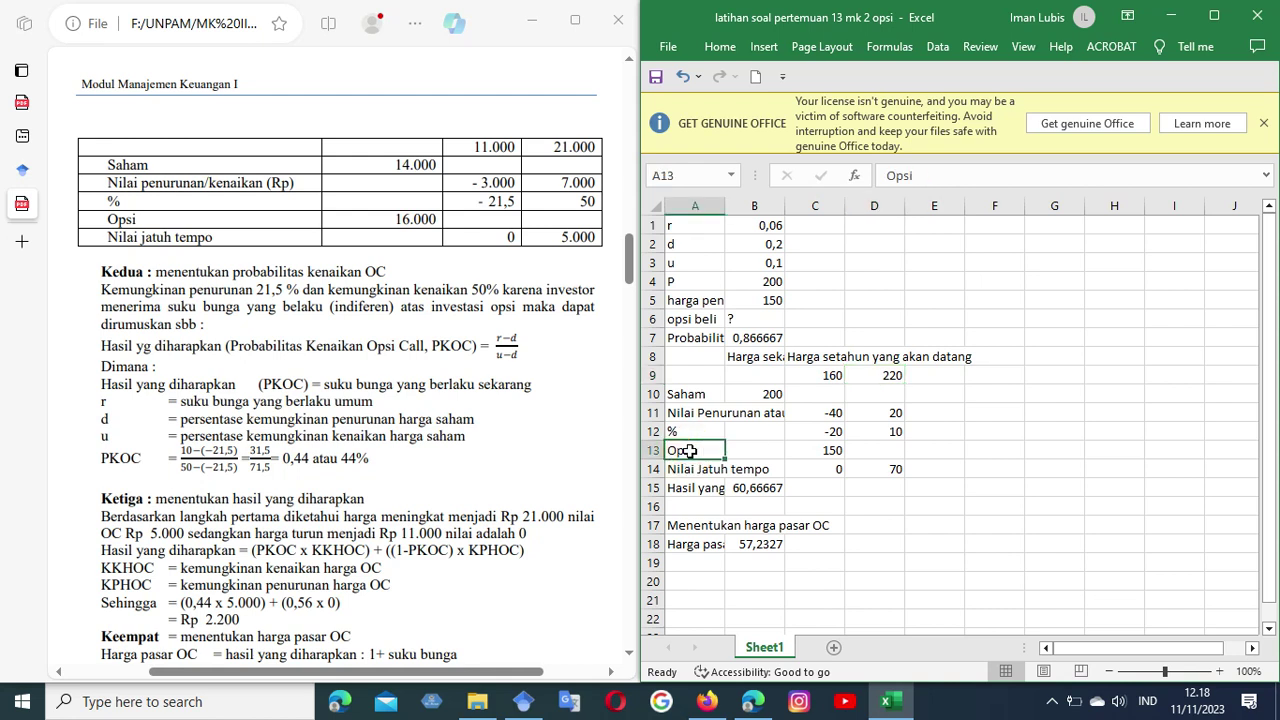
pyautogui.write('X Price')
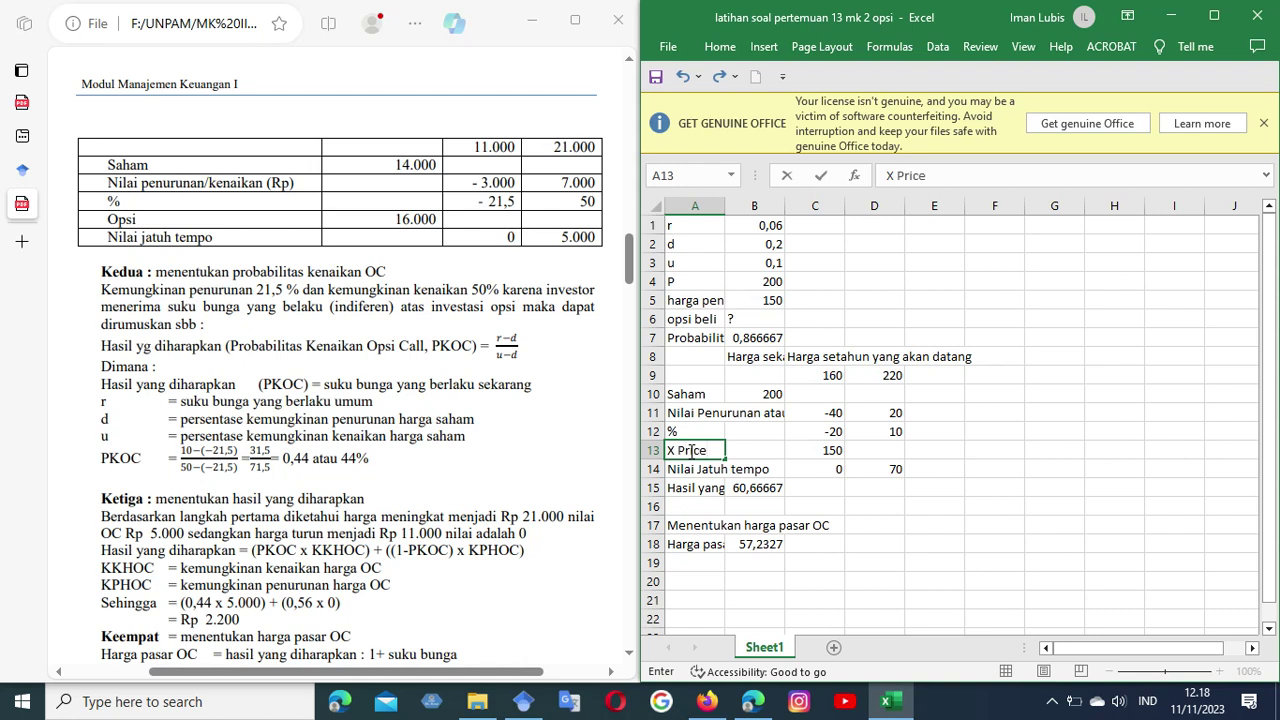
pyautogui.click(736, 469)
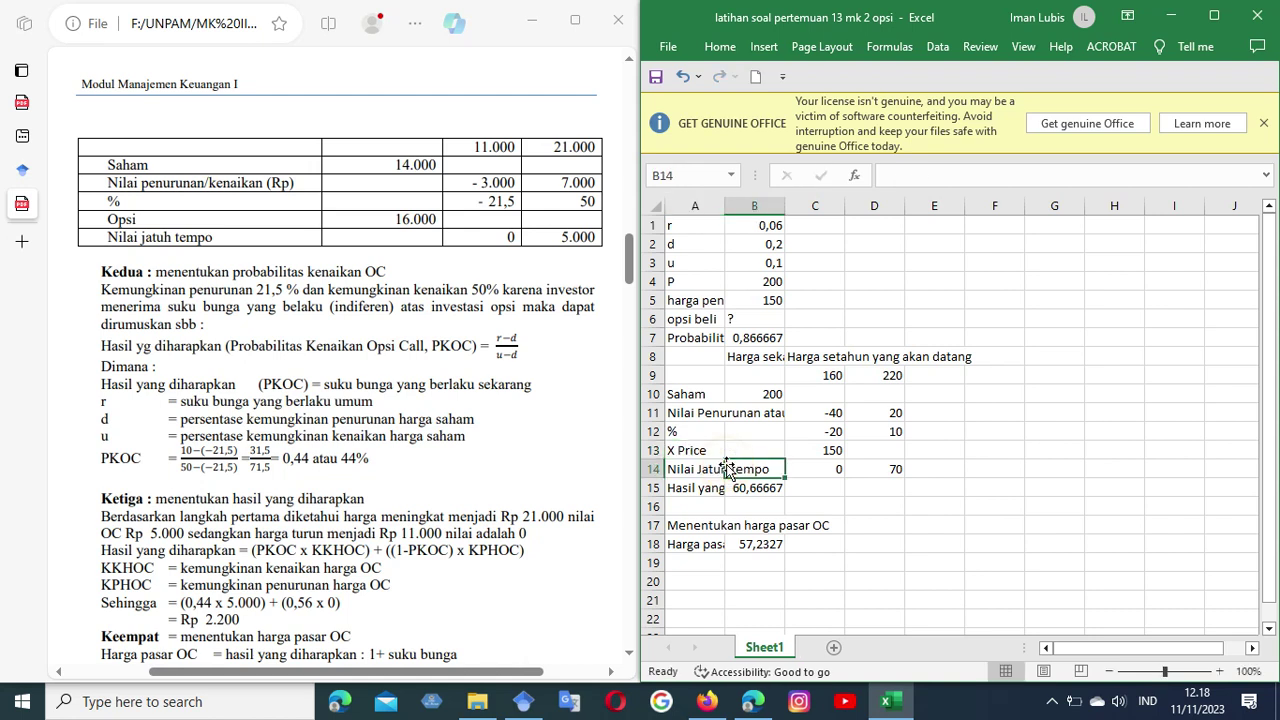
# Step: Set the "Nilai Jatuh tempo" value for the price-decrease case in C14 to 10
pyautogui.click(820, 472)
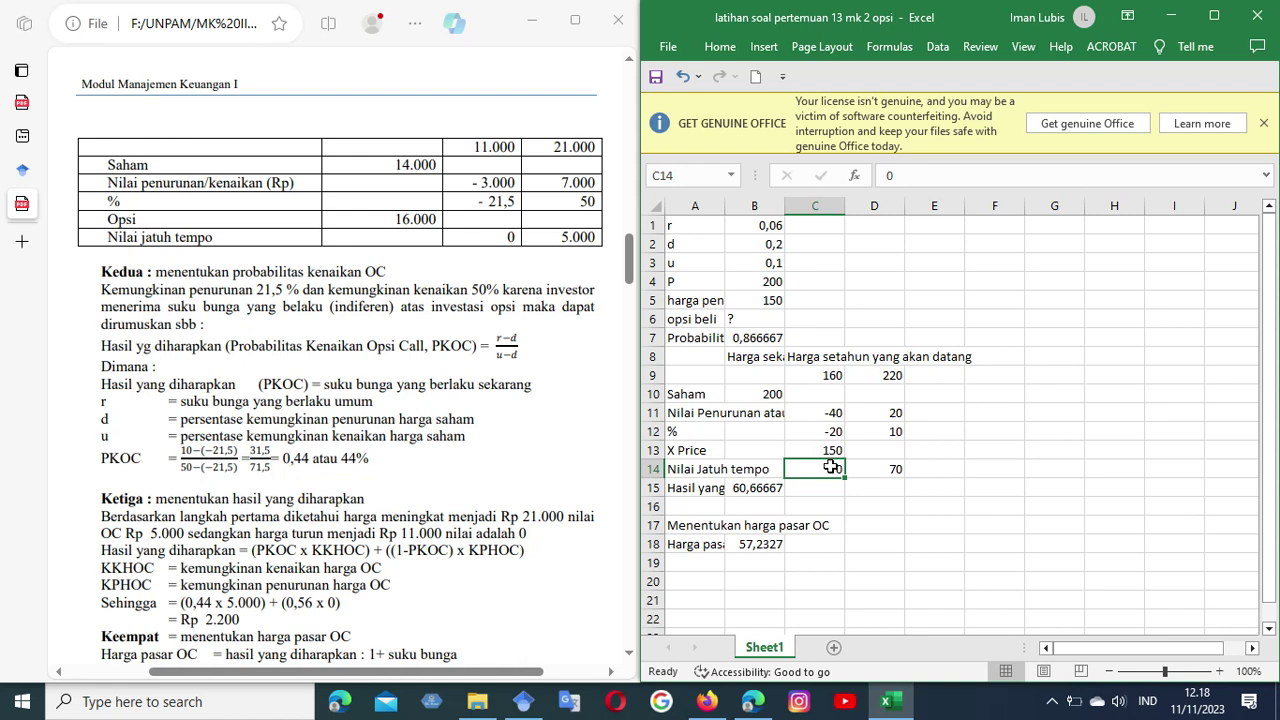
pyautogui.click(829, 470)
pyautogui.press('F2')
pyautogui.press('Return')
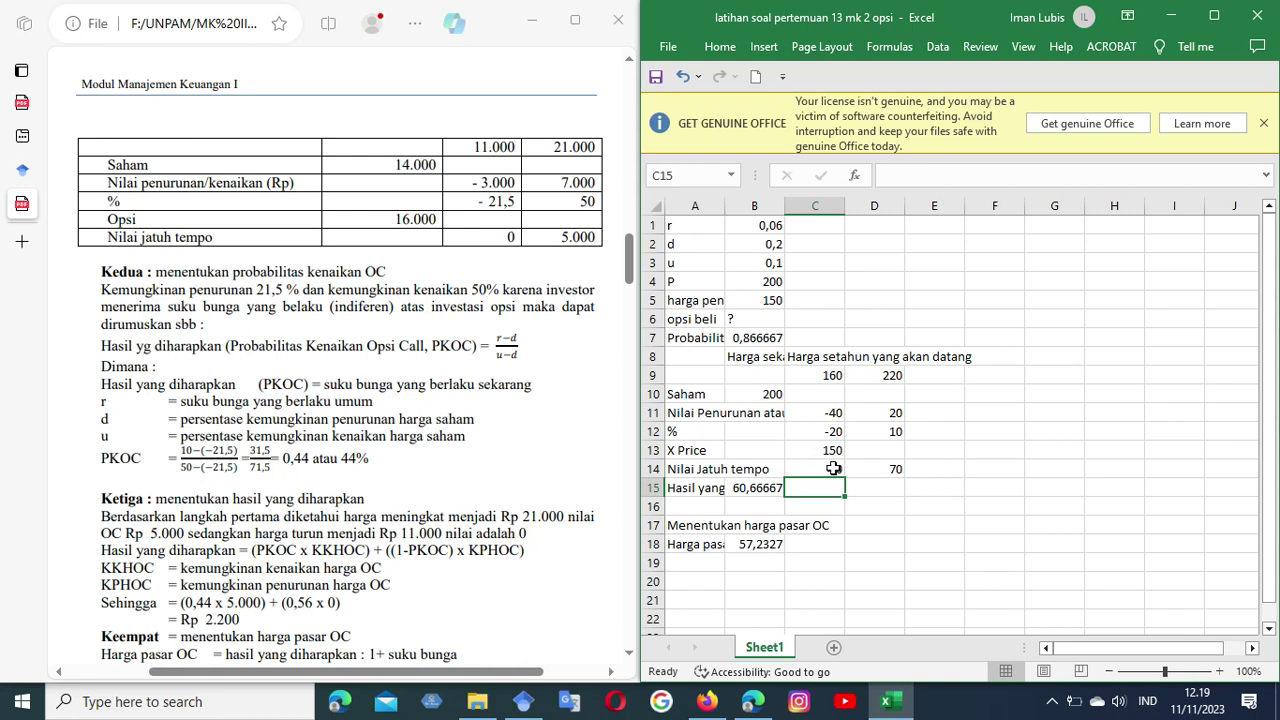
pyautogui.click(867, 472)
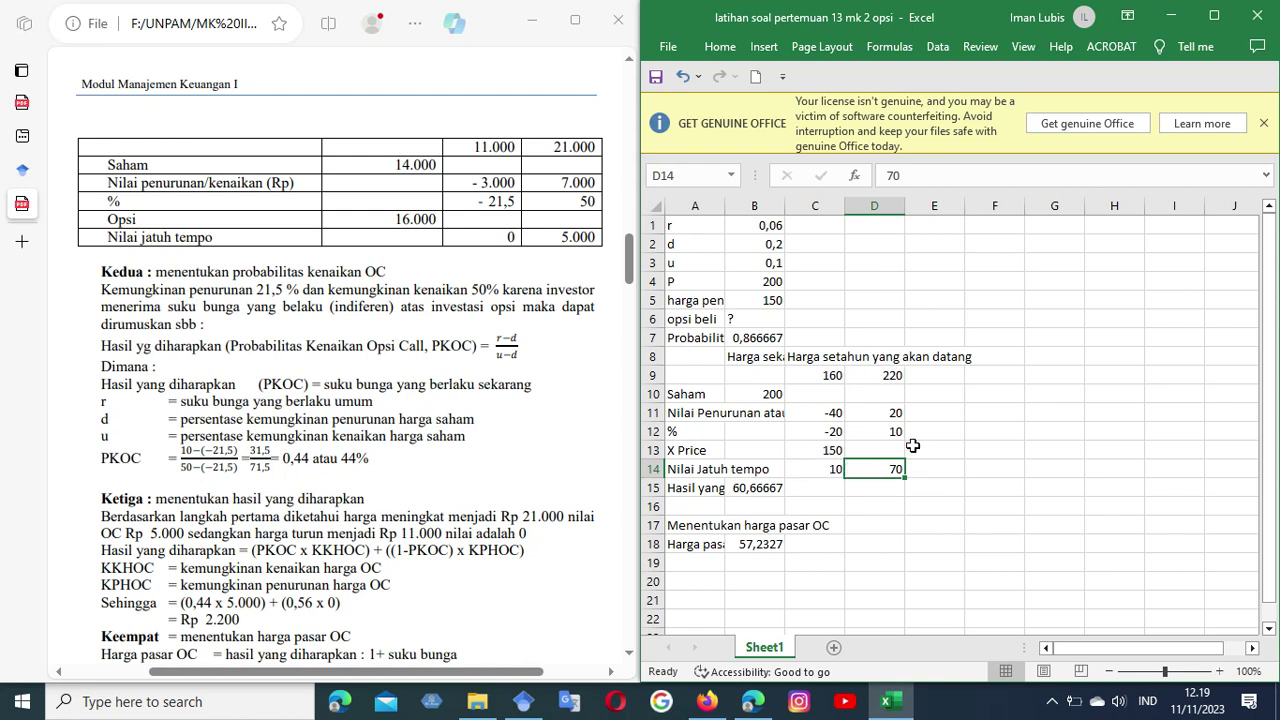
# Step: Change the expected-result formula in B15 to =(B7*D14)+(1-B7)*C14, following the module's method, and check the option price formula in B18
pyautogui.click(710, 490)
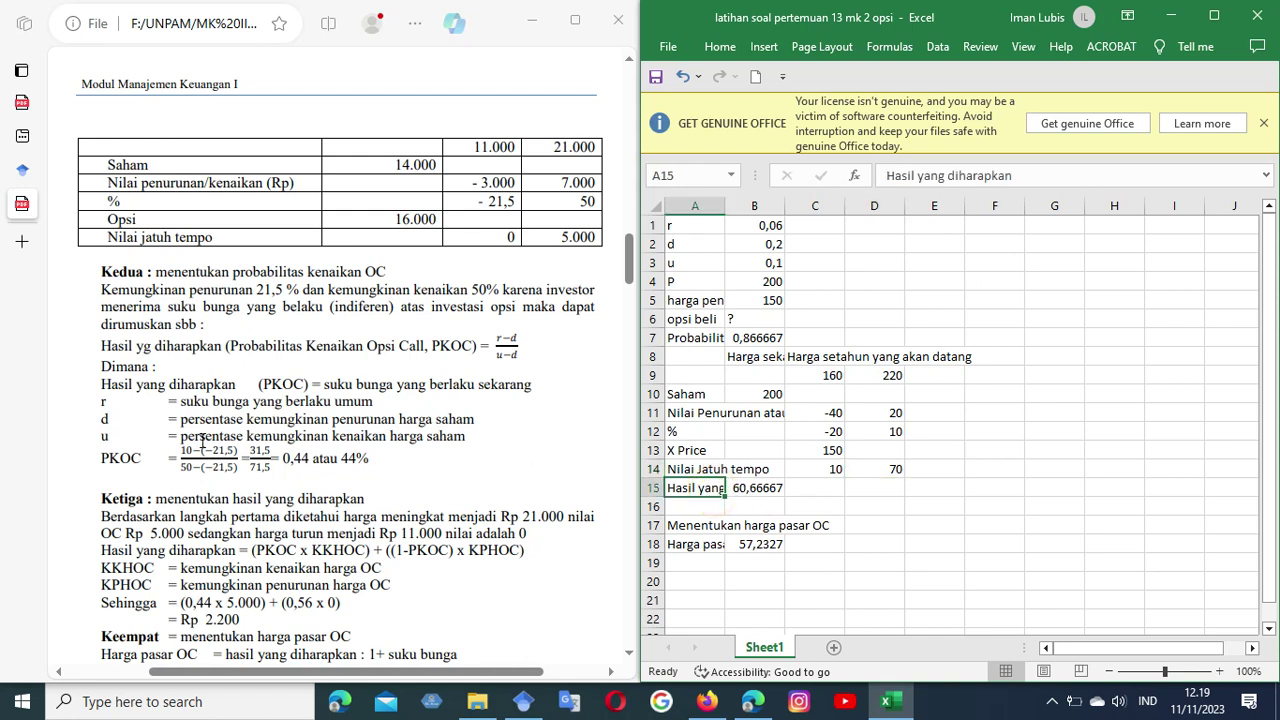
pyautogui.click(760, 337)
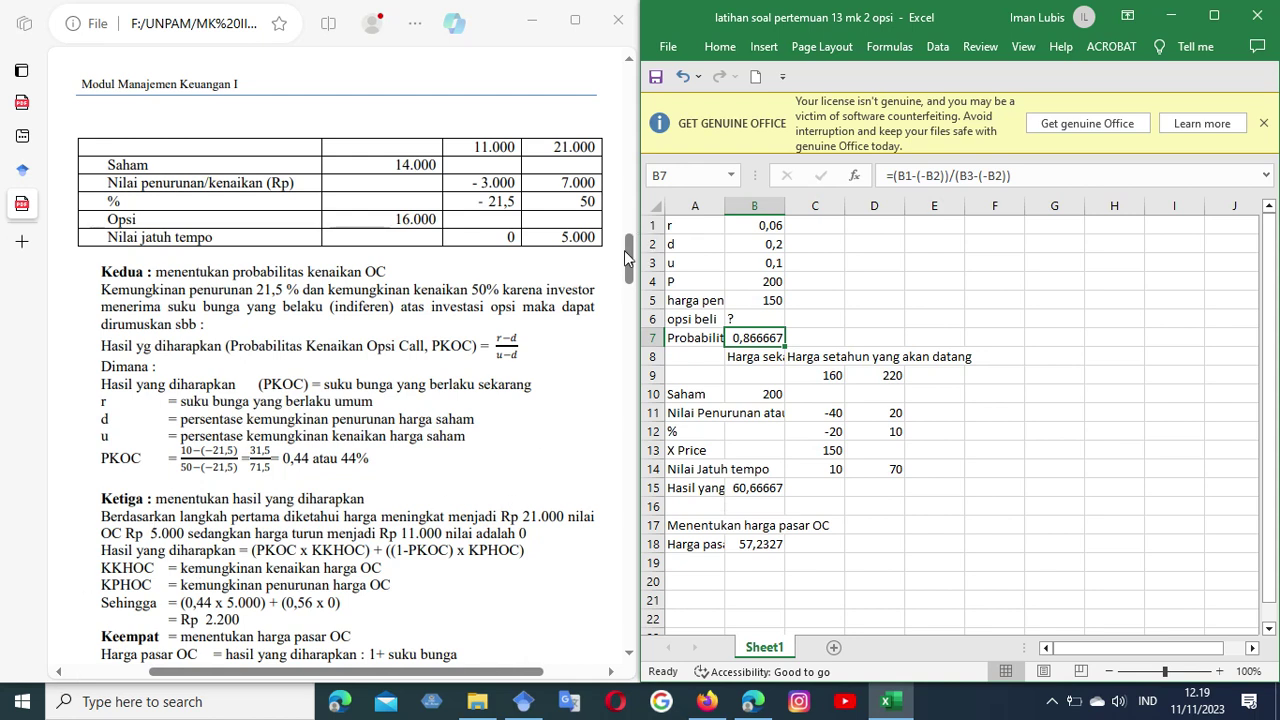
pyautogui.scroll(-3, 628, 250)
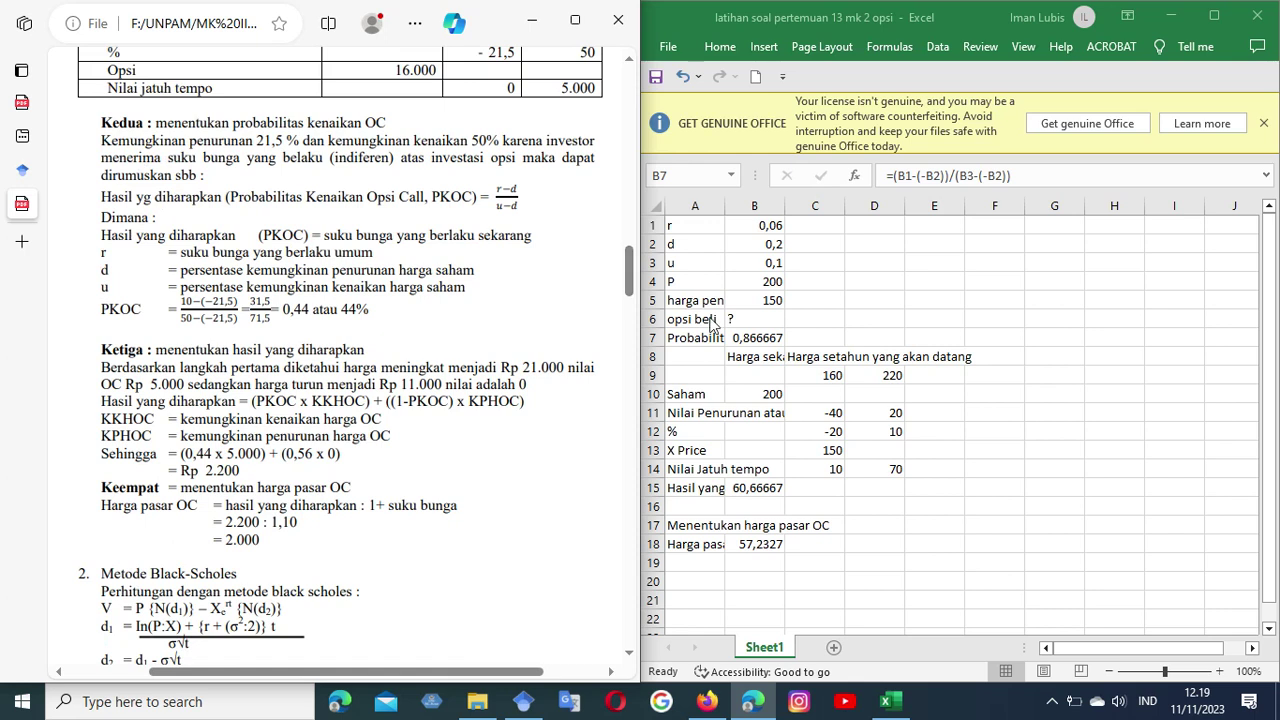
pyautogui.click(739, 489)
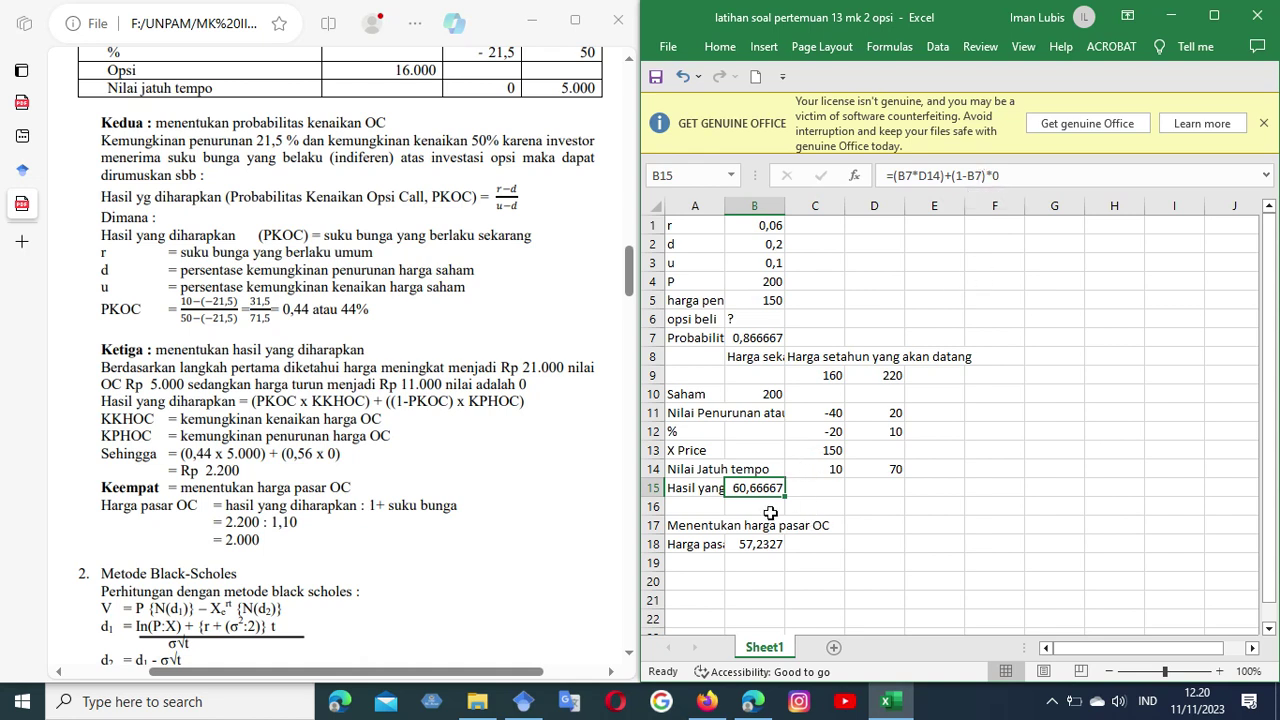
pyautogui.click(1030, 178)
pyautogui.press('BackSpace')
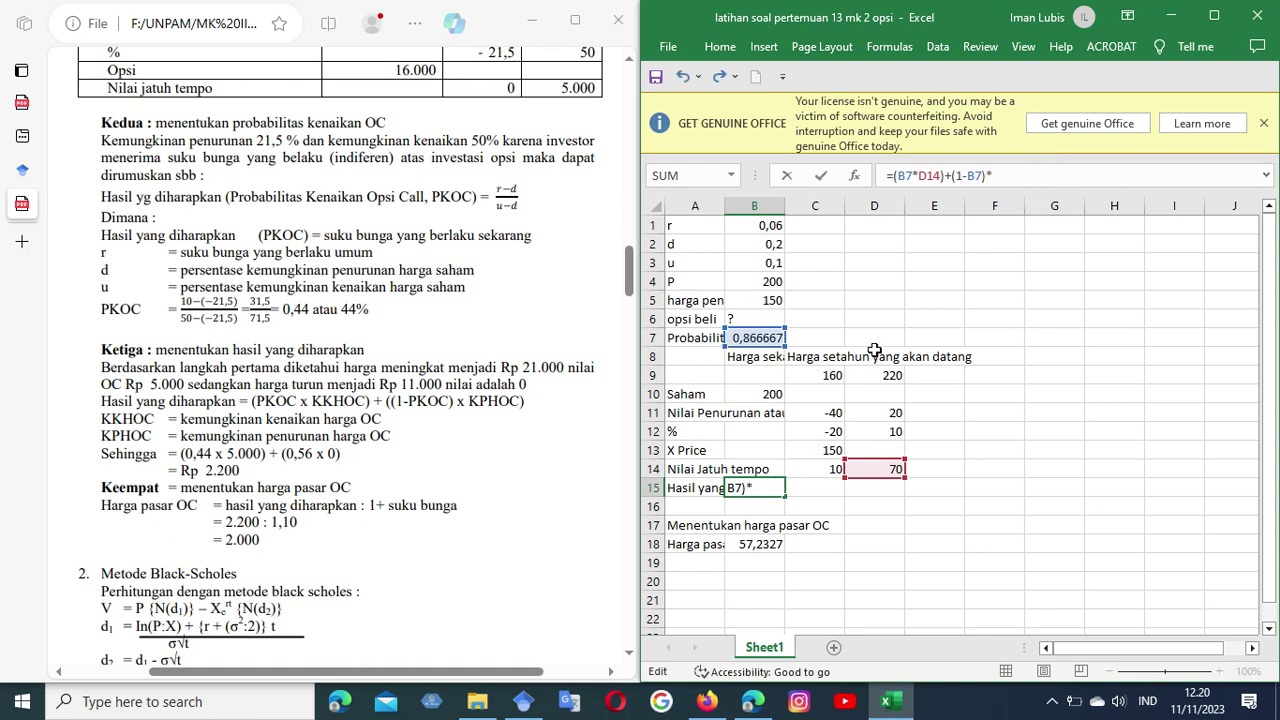
pyautogui.click(812, 470)
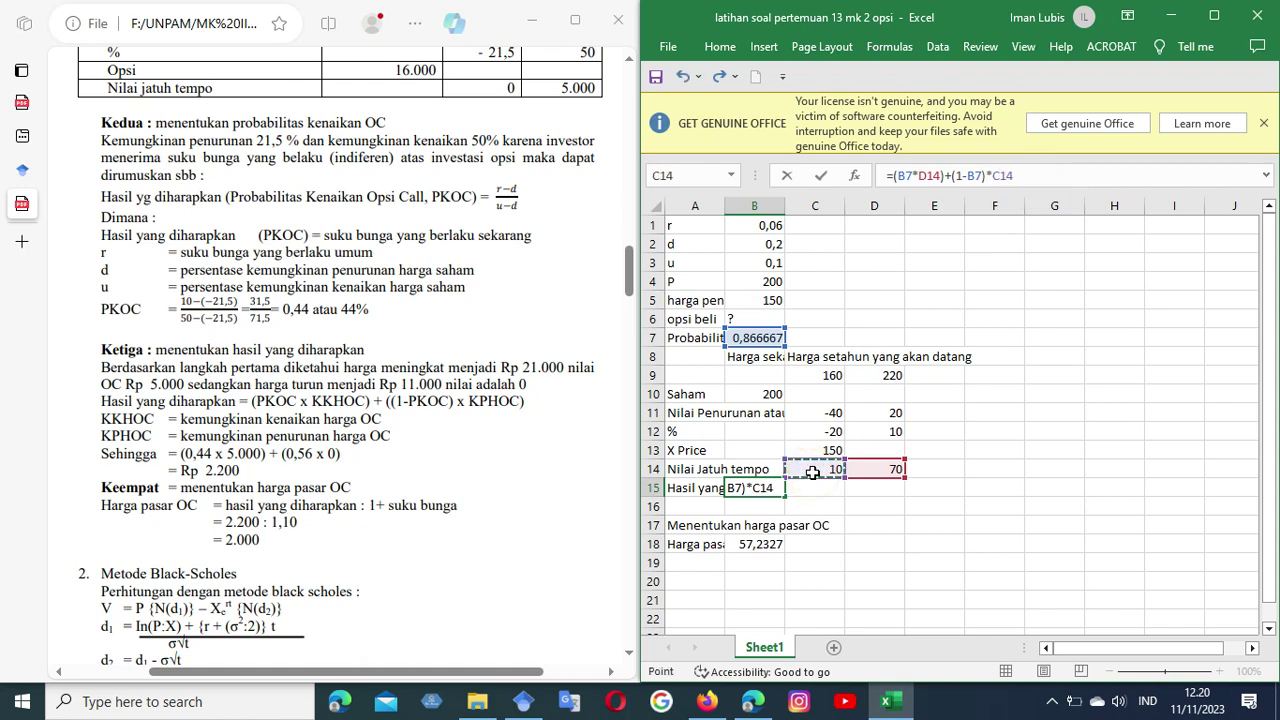
pyautogui.press('Return')
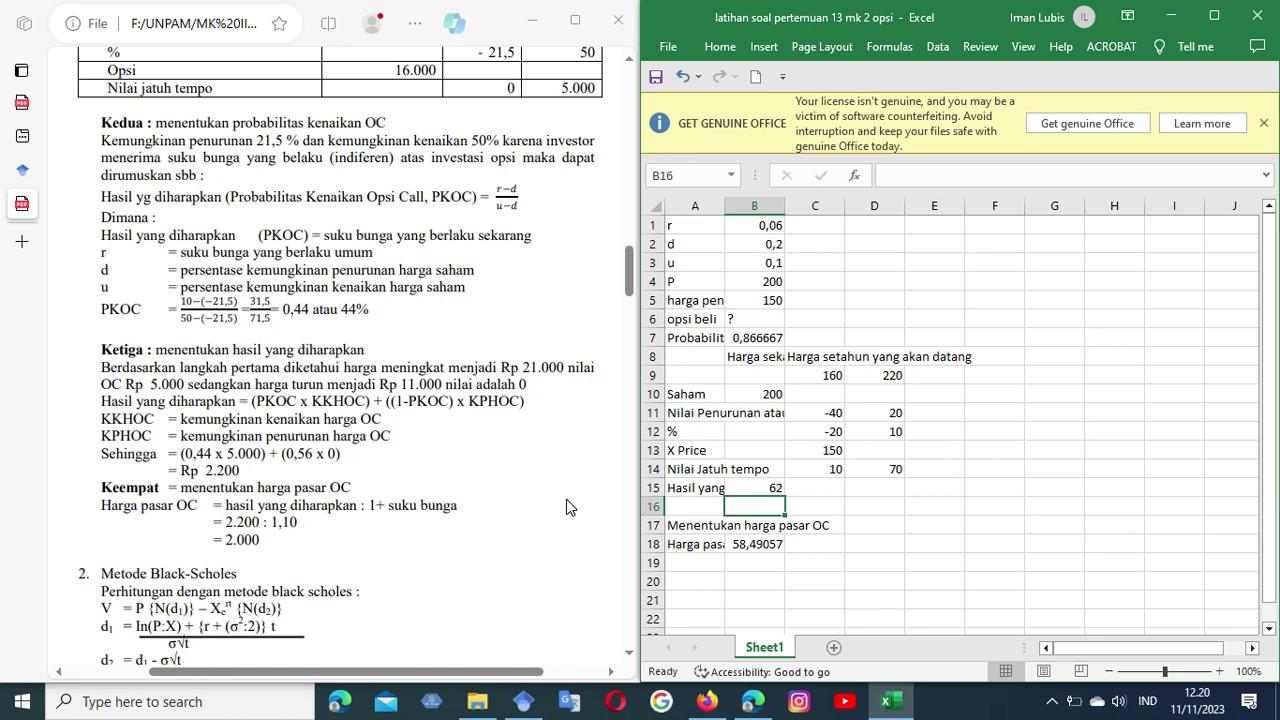
pyautogui.click(749, 546)
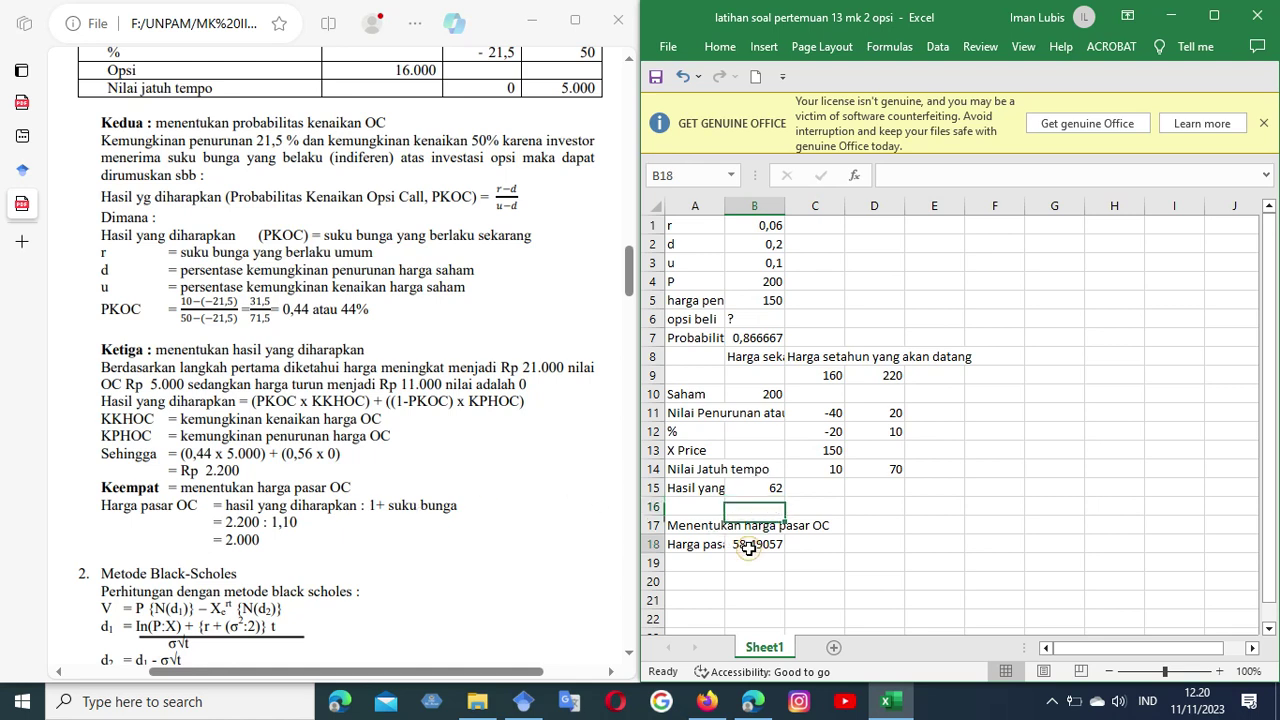
pyautogui.click(749, 548)
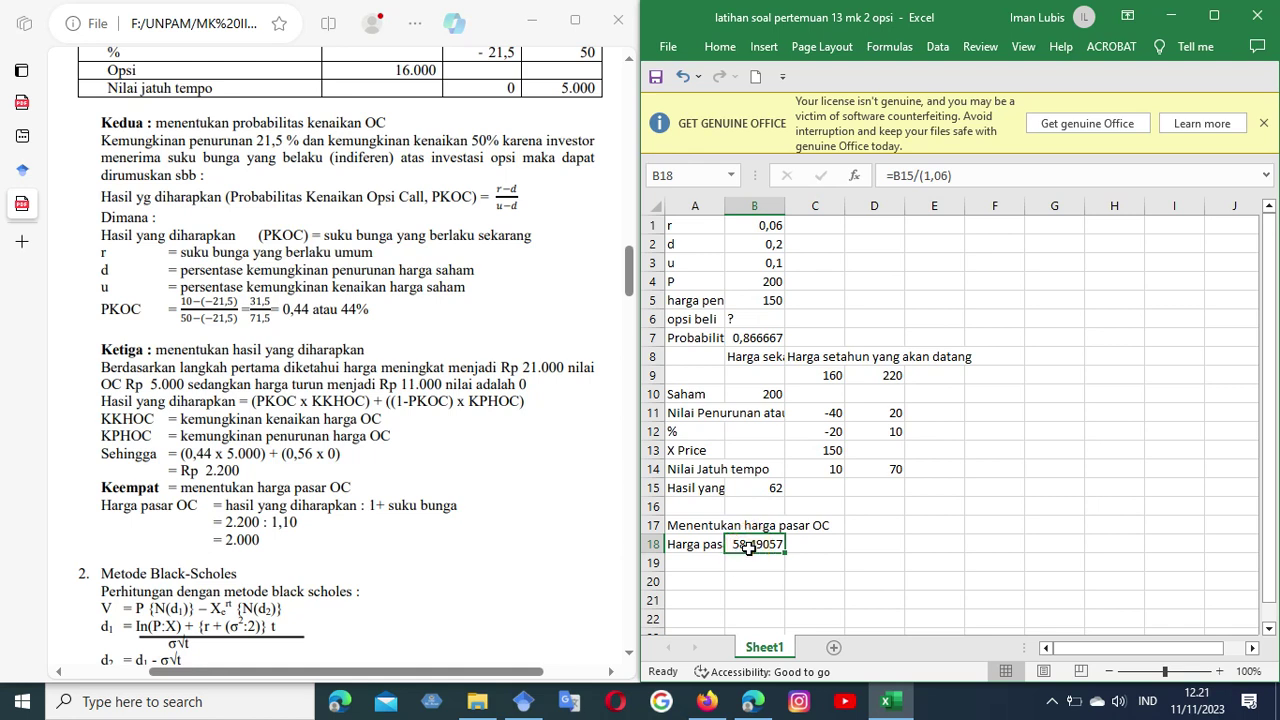